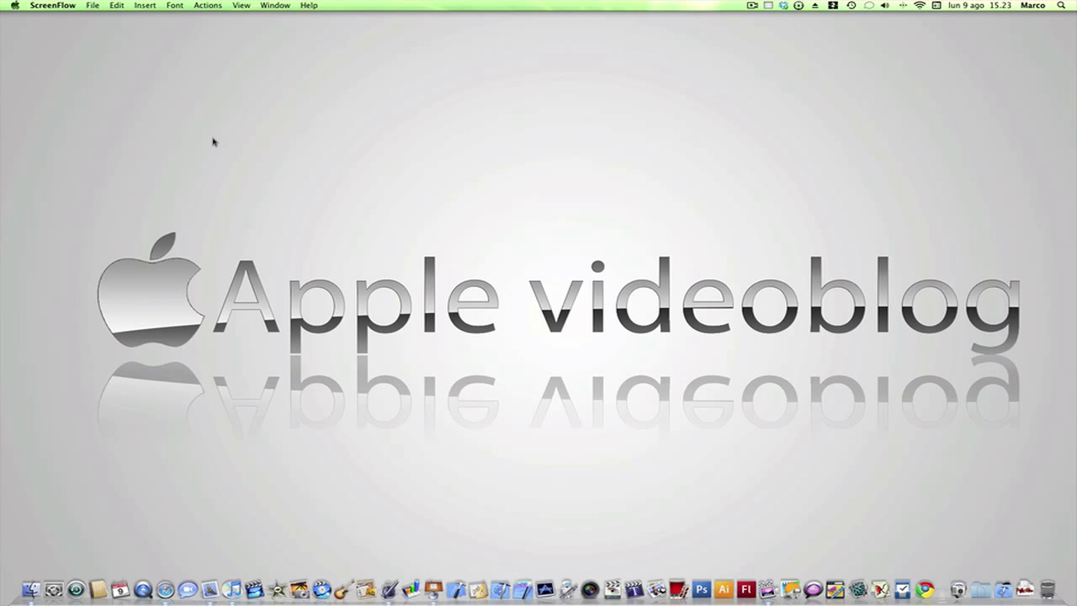
# Launch Keynote and browse the theme chooser for the teal textured theme
pyautogui.click(432, 588)
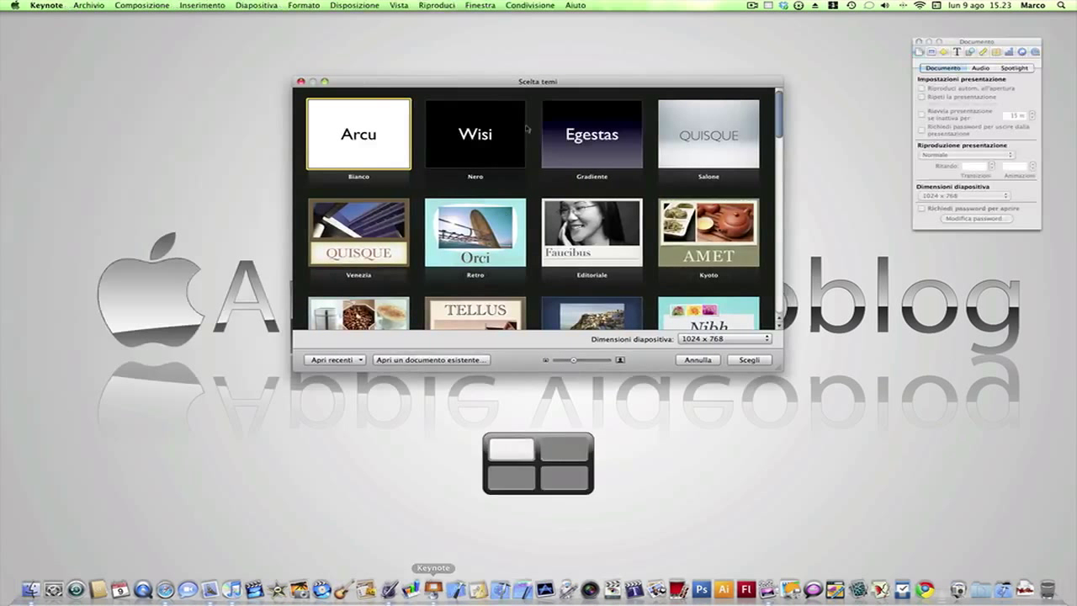
pyautogui.moveTo(547, 82); pyautogui.dragTo(558, 127)
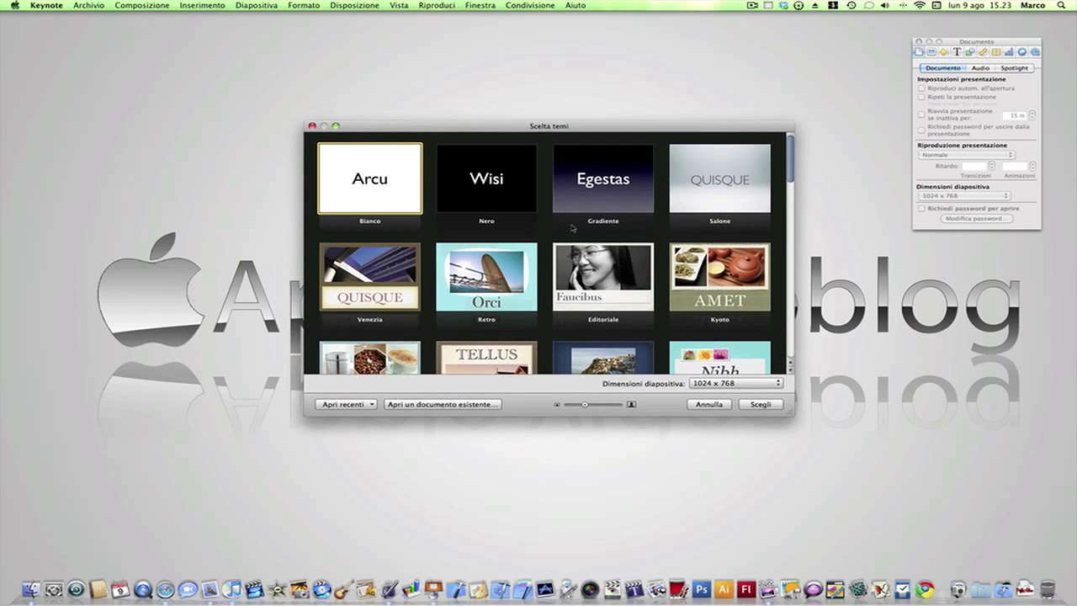
pyautogui.scroll(-5, 555, 234)
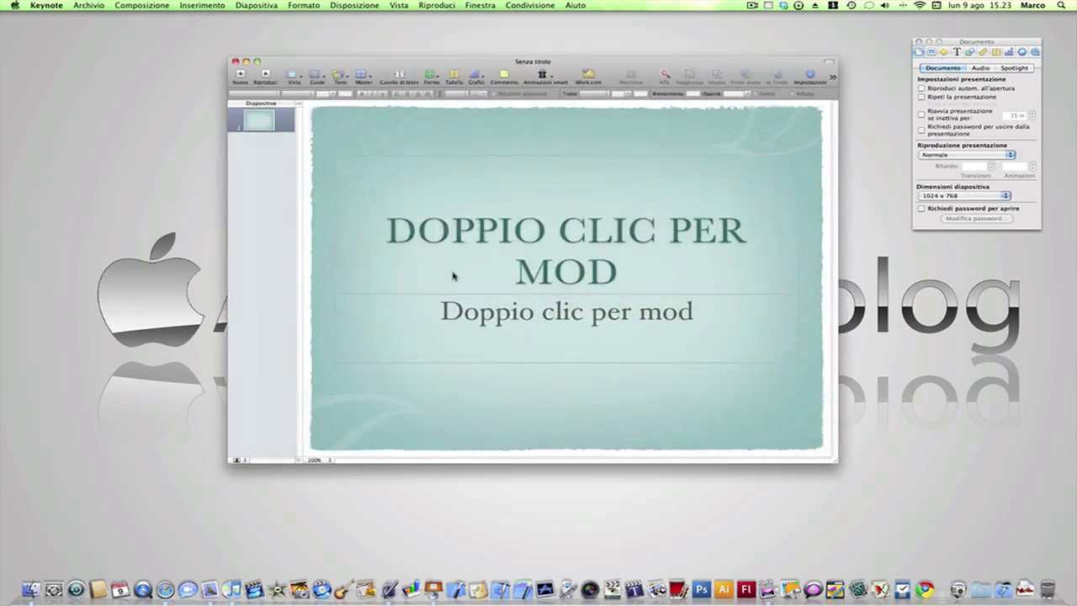
# Arrange the new presentation window and move the document inspector panel aside
pyautogui.moveTo(471, 45); pyautogui.dragTo(468, 52)
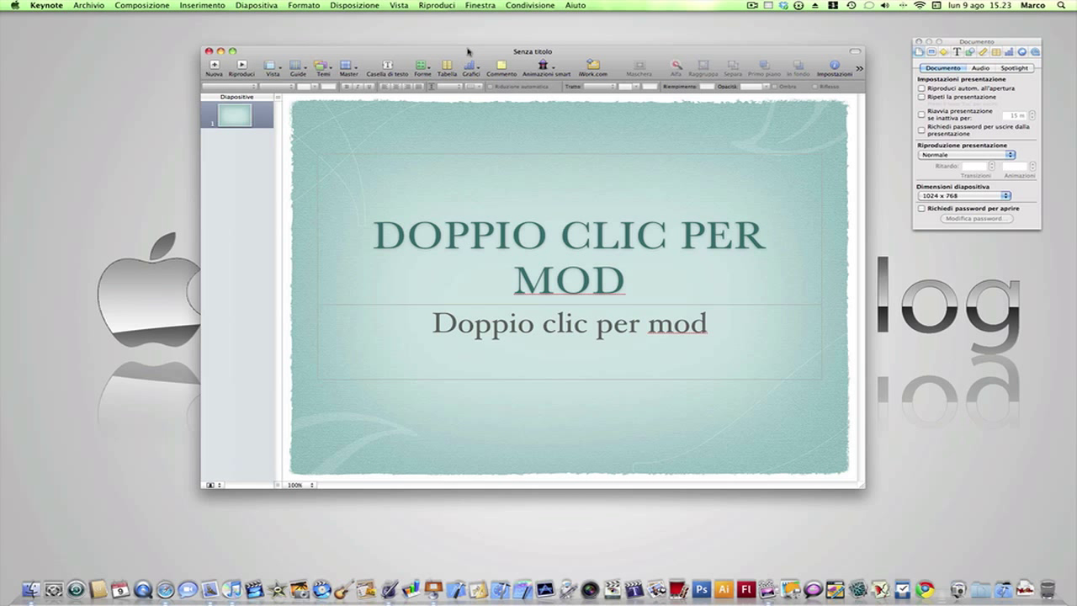
pyautogui.moveTo(468, 51); pyautogui.dragTo(456, 47)
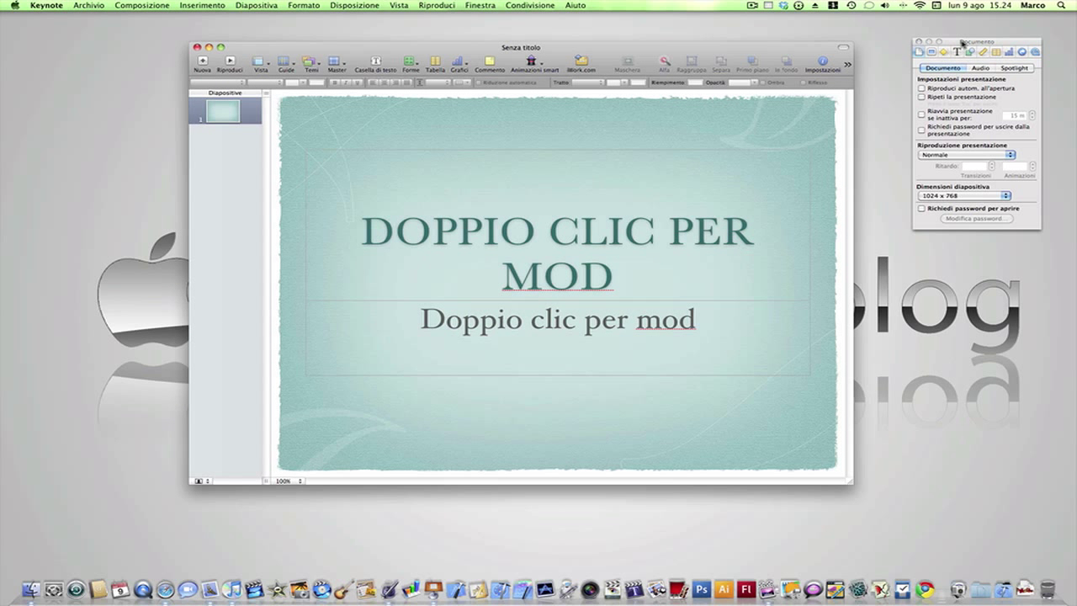
pyautogui.moveTo(962, 40); pyautogui.dragTo(947, 72)
pyautogui.moveTo(638, 51); pyautogui.dragTo(615, 44)
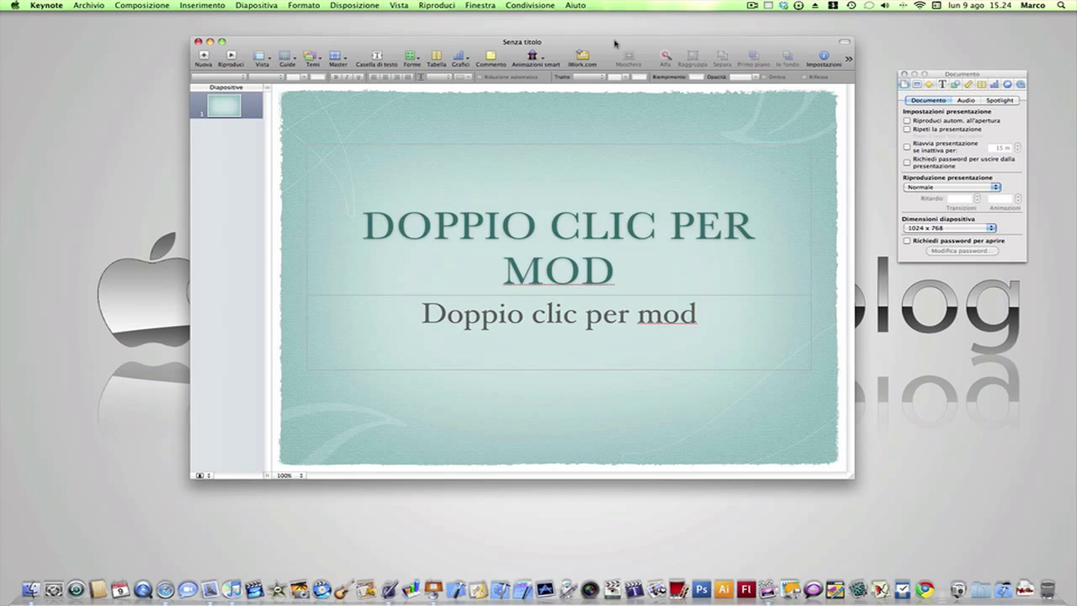
pyautogui.moveTo(614, 40); pyautogui.dragTo(621, 41)
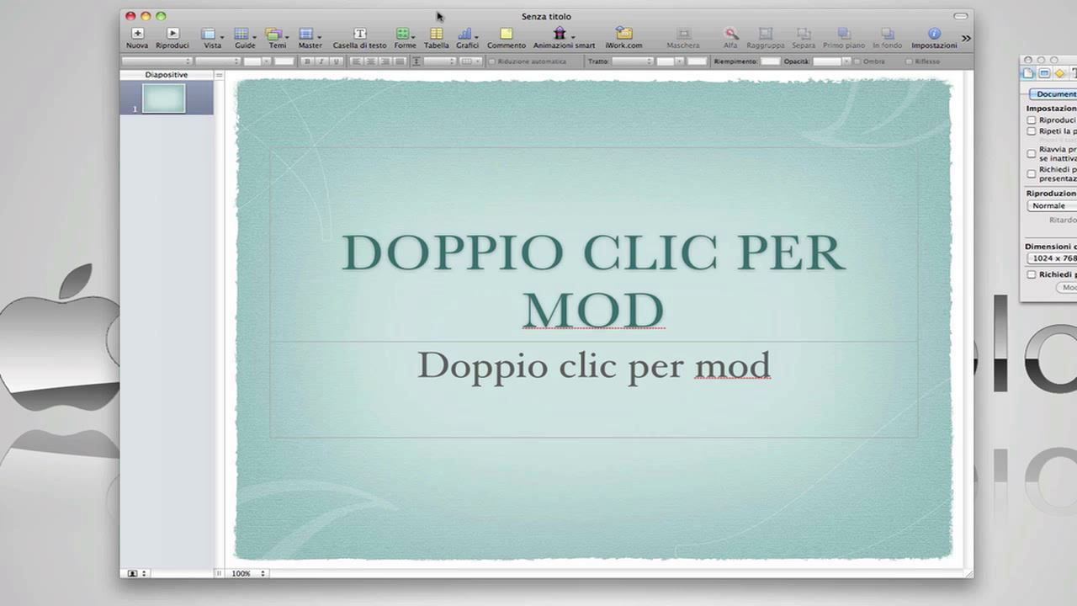
pyautogui.moveTo(439, 16); pyautogui.dragTo(441, 14)
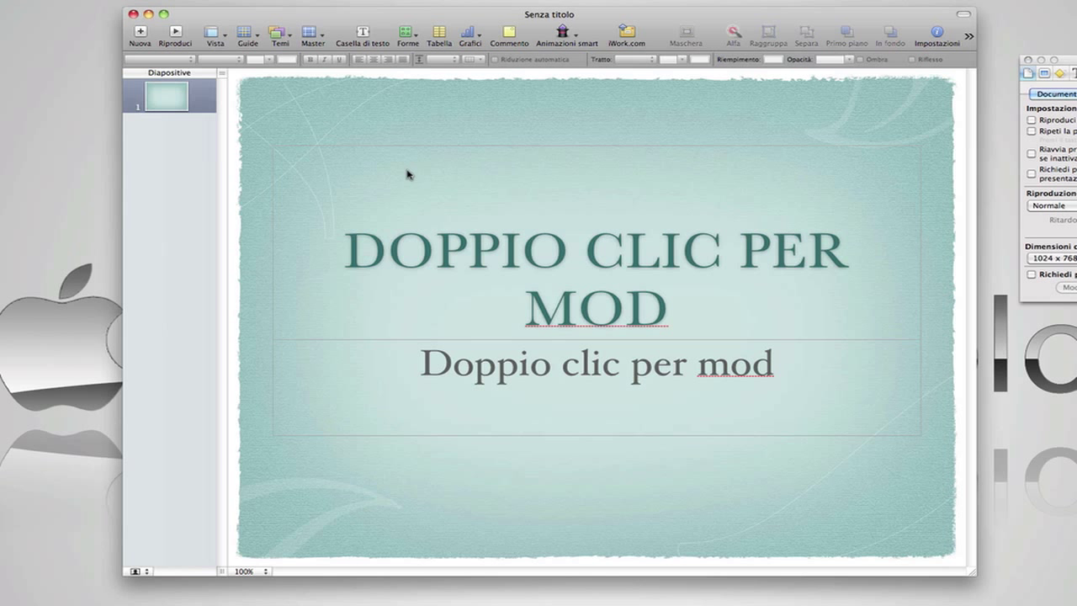
pyautogui.doubleClick(643, 281)
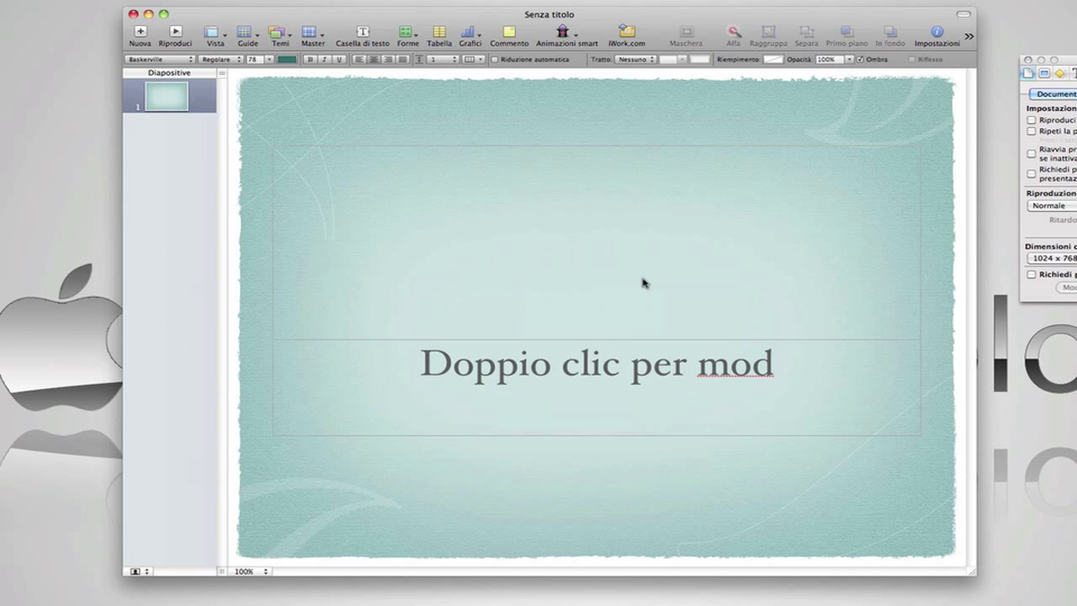
pyautogui.doubleClick(610, 371)
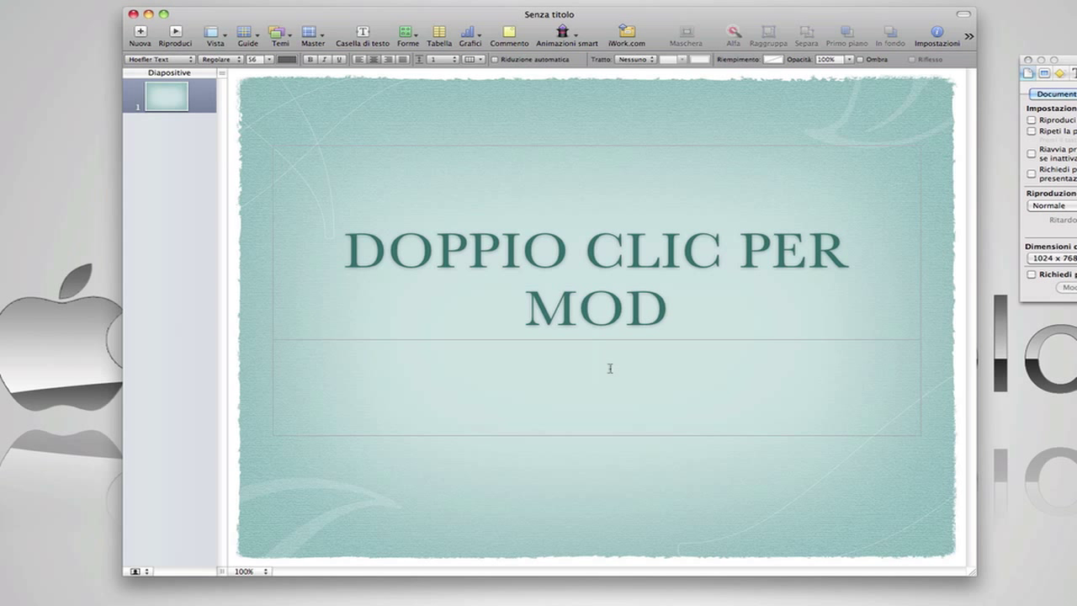
pyautogui.click(579, 113)
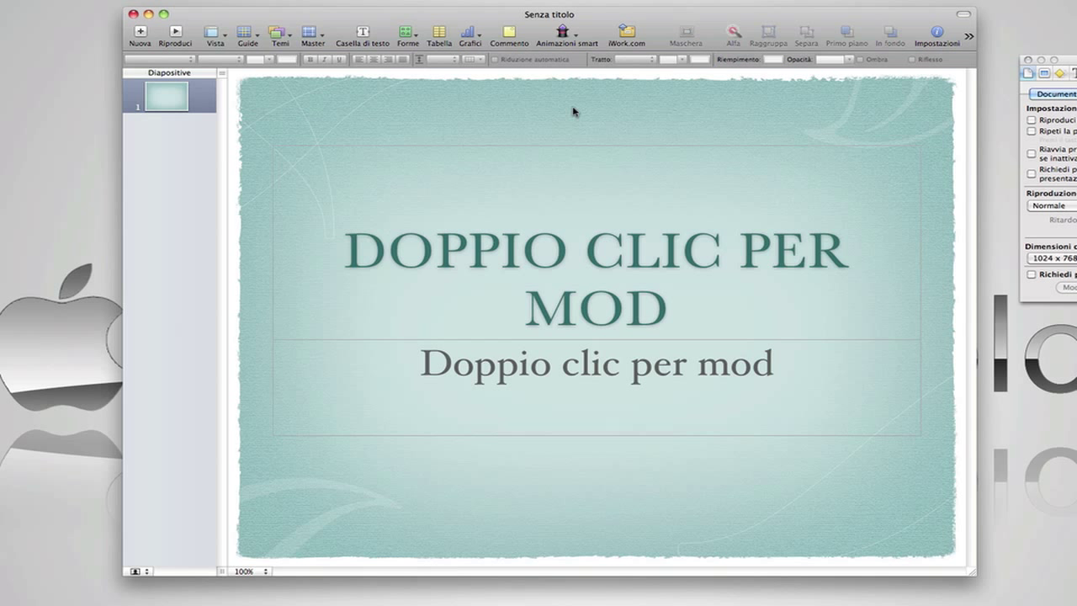
pyautogui.moveTo(436, 15); pyautogui.dragTo(437, 14)
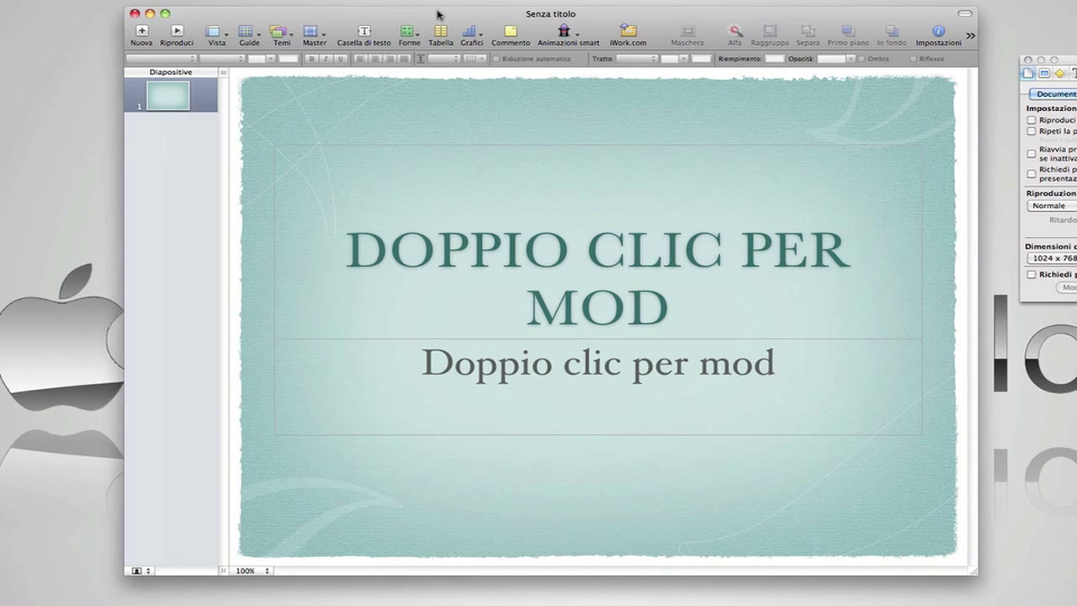
pyautogui.moveTo(444, 16); pyautogui.dragTo(446, 12)
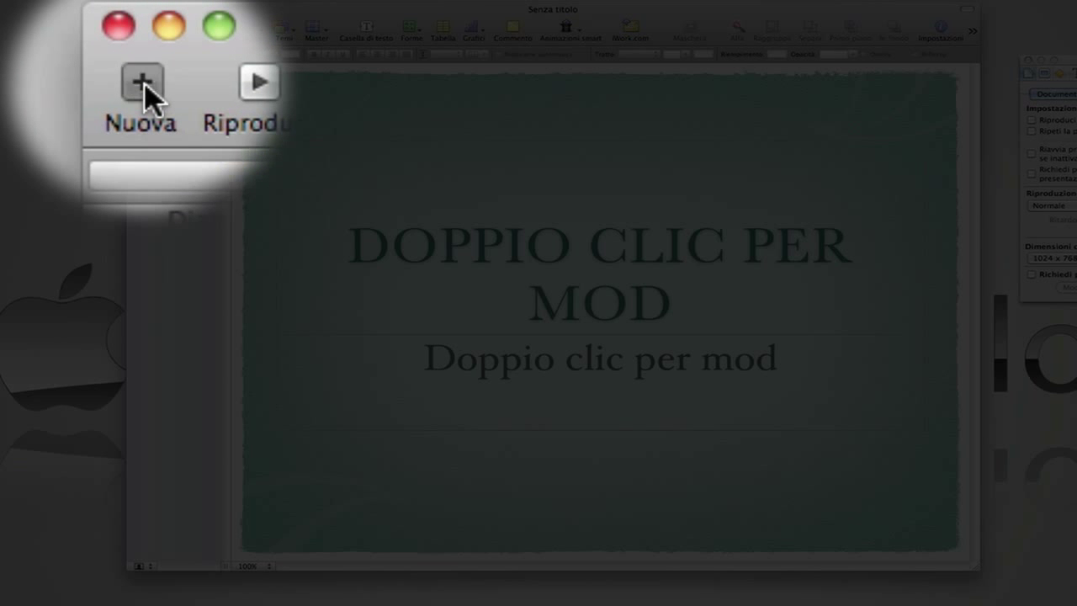
# Add a title-and-bullets second slide after the title slide and list the master layouts
pyautogui.click(143, 30)
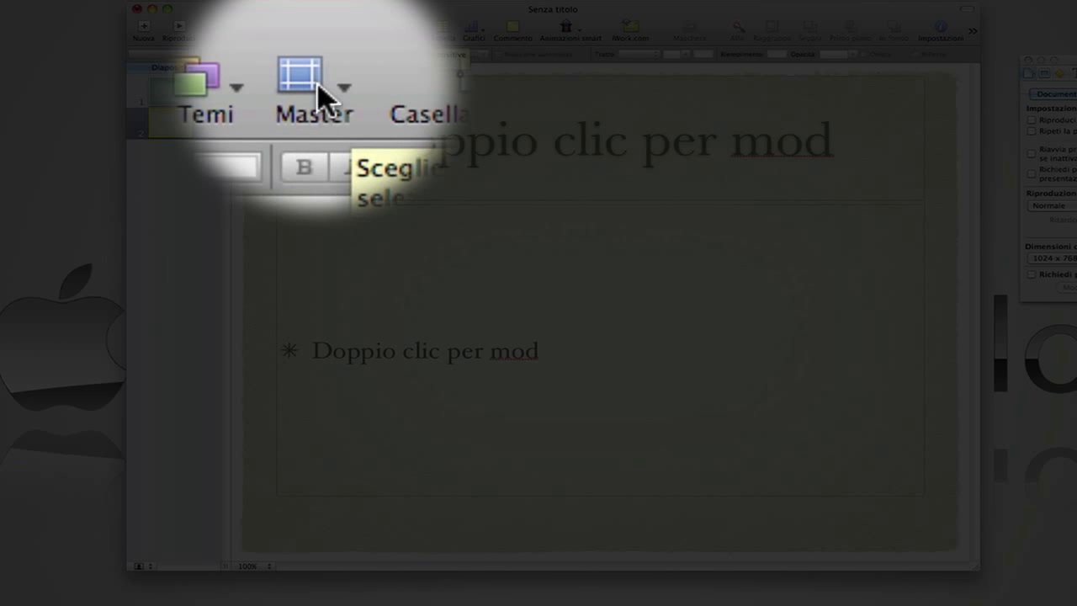
pyautogui.click(329, 39)
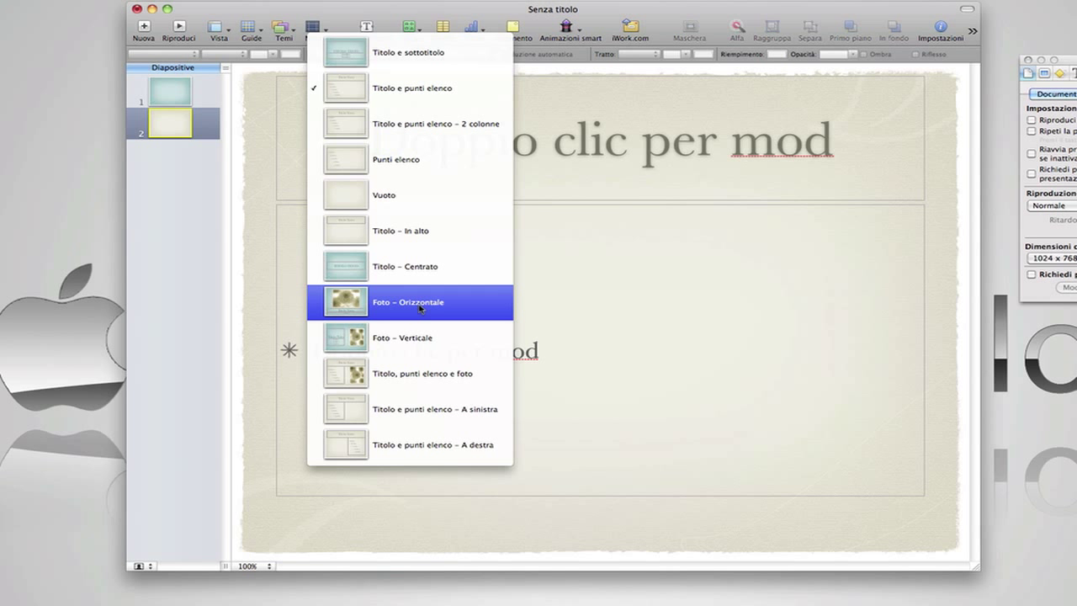
# Apply 'Titolo, punti elenco e foto' to slide 2, then add a matching third slide
pyautogui.click(411, 378)
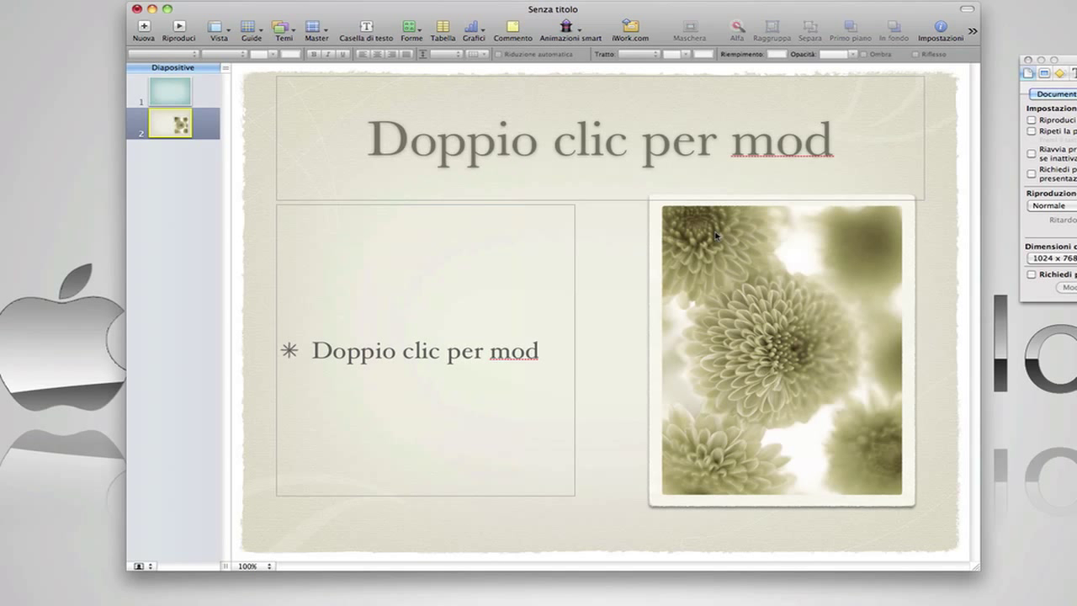
pyautogui.moveTo(804, 281)
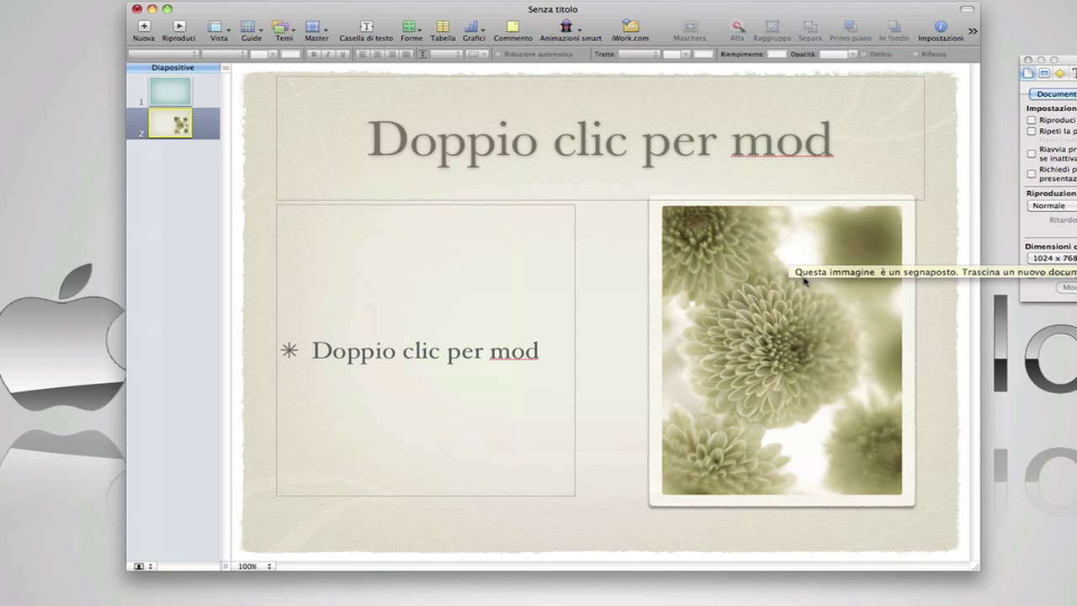
pyautogui.click(599, 220)
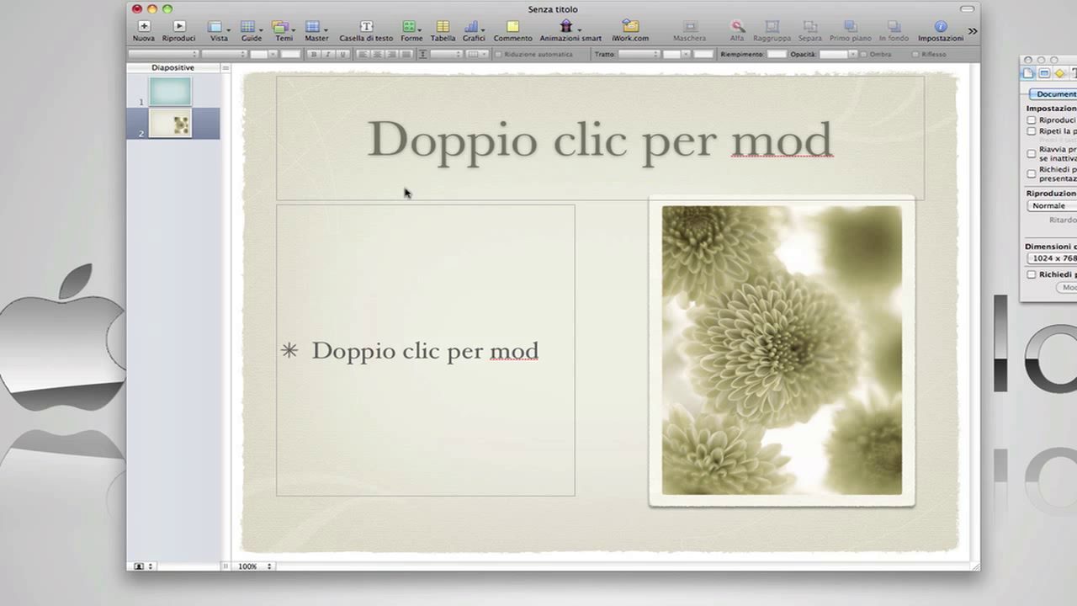
pyautogui.click(143, 31)
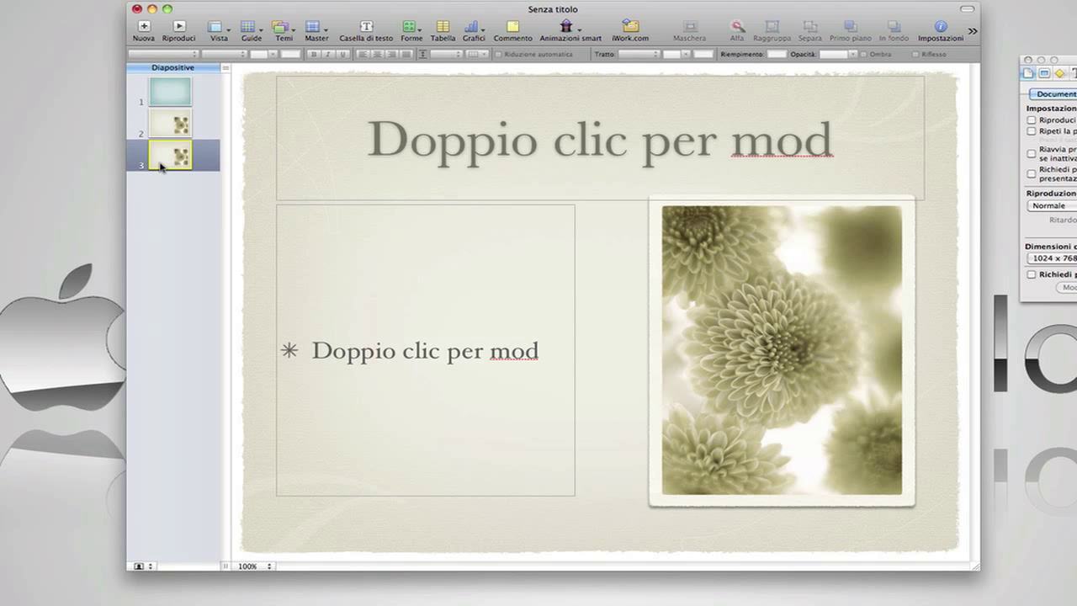
# Switch slide 3 to a title-and-bullets layout and drag it up to second position
pyautogui.click(313, 33)
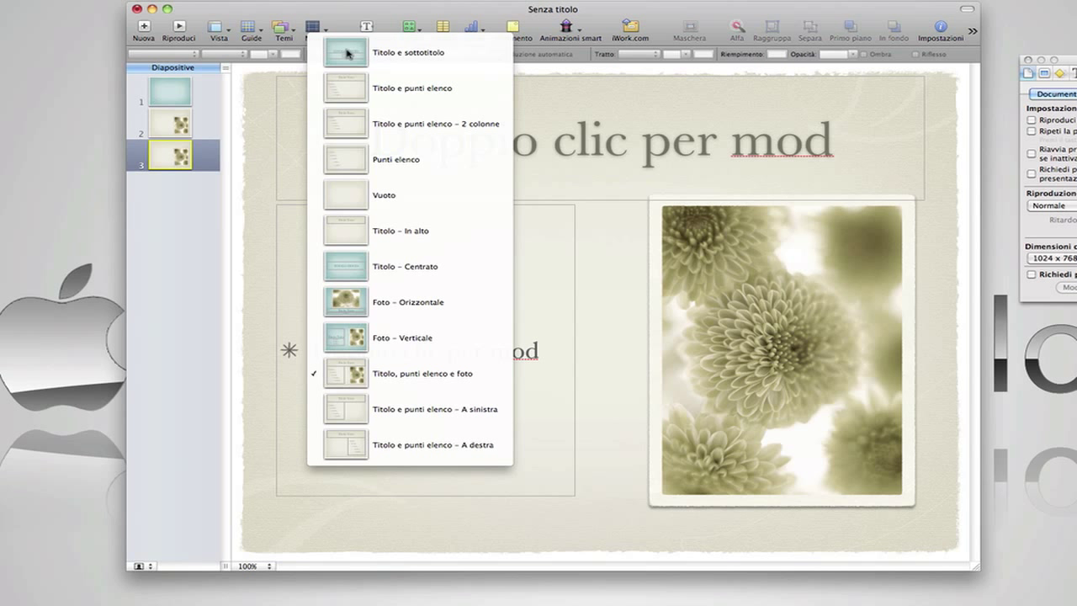
pyautogui.click(421, 128)
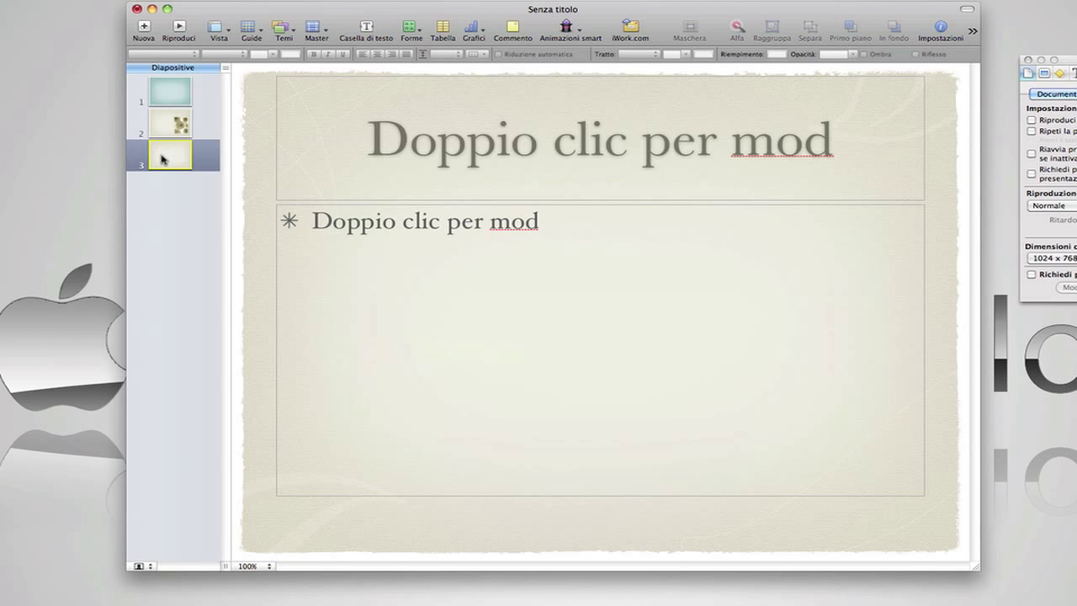
pyautogui.moveTo(163, 159)
pyautogui.mouseDown()
pyautogui.moveTo(160, 90)
pyautogui.moveTo(160, 125)
pyautogui.mouseUp()
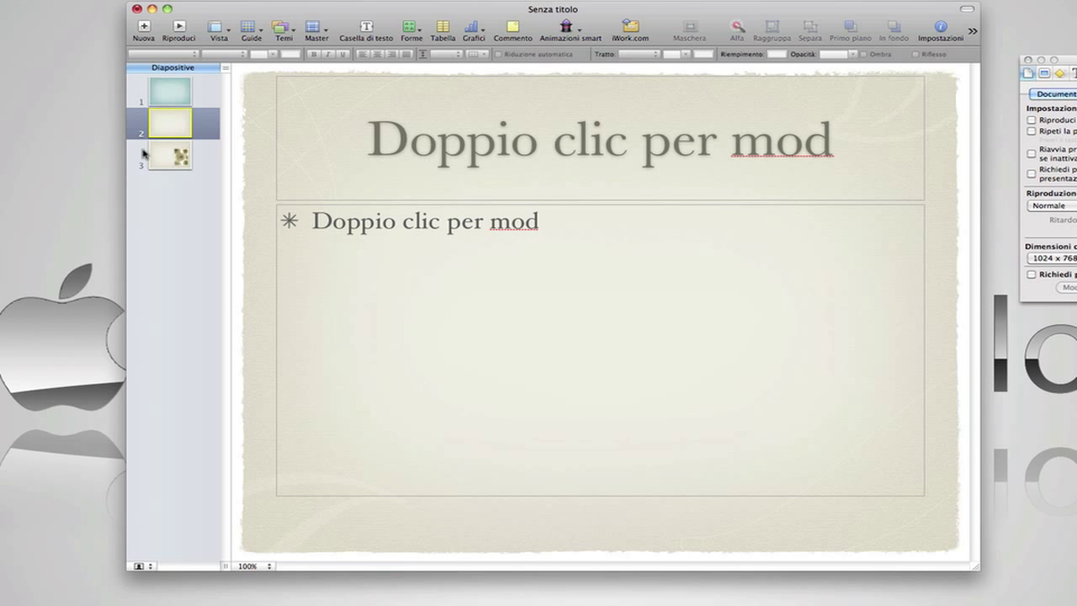
# Reorder the navigator so the teal title slide is first and the flower photo slide second
pyautogui.click(159, 156)
pyautogui.moveTo(158, 157); pyautogui.dragTo(153, 108)
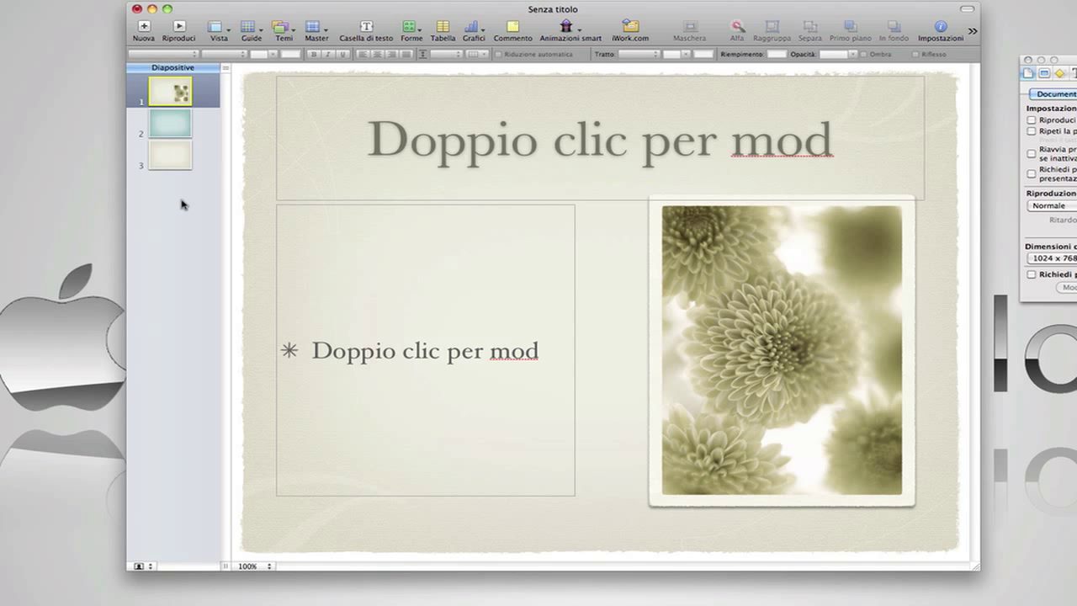
pyautogui.click(176, 128)
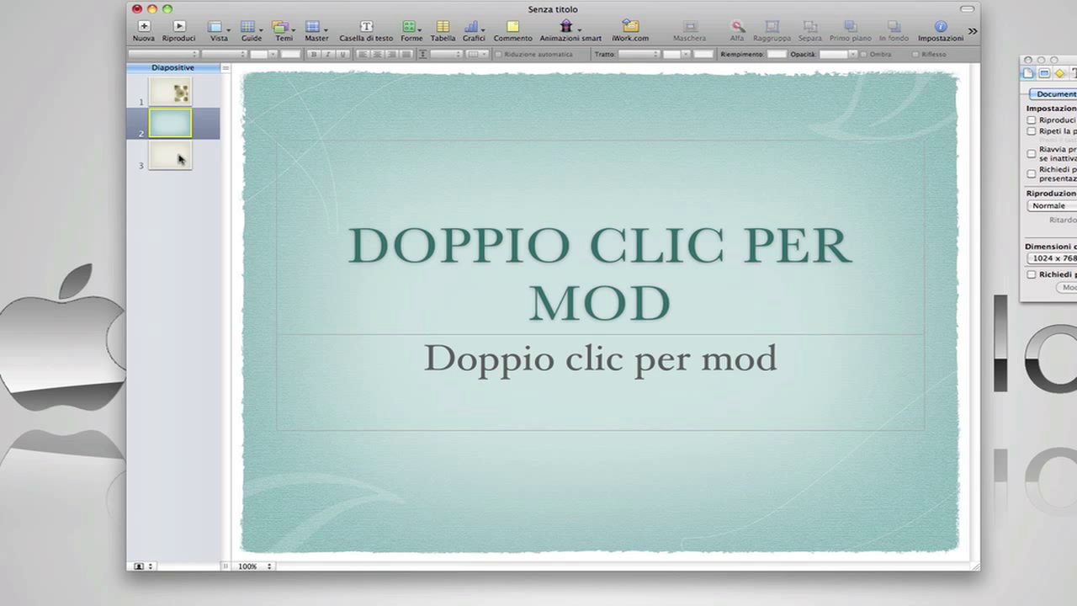
pyautogui.click(181, 156)
pyautogui.click(179, 95)
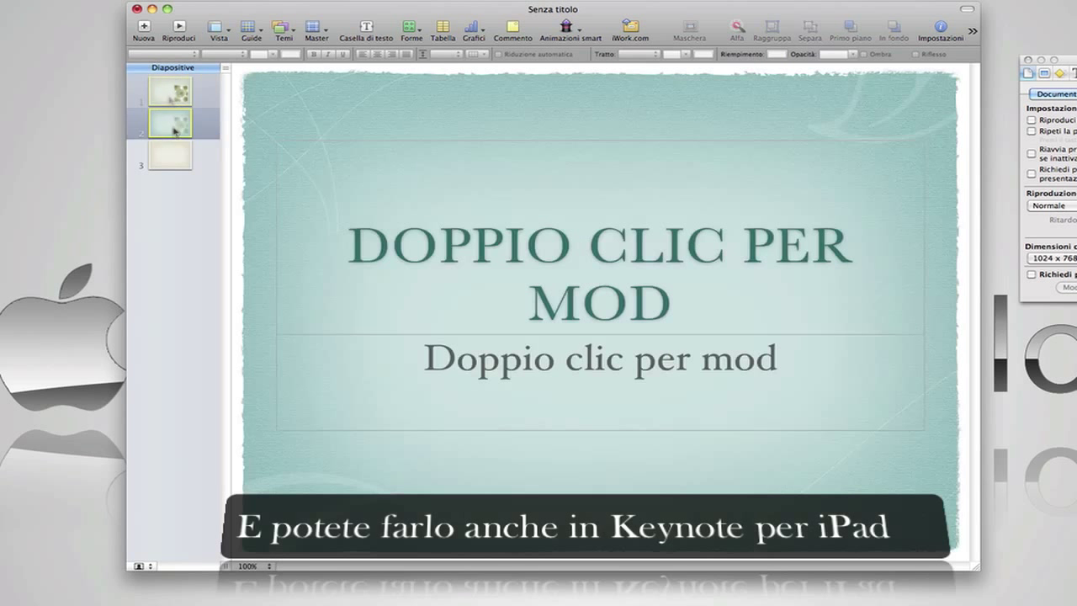
pyautogui.moveTo(175, 133); pyautogui.dragTo(173, 101)
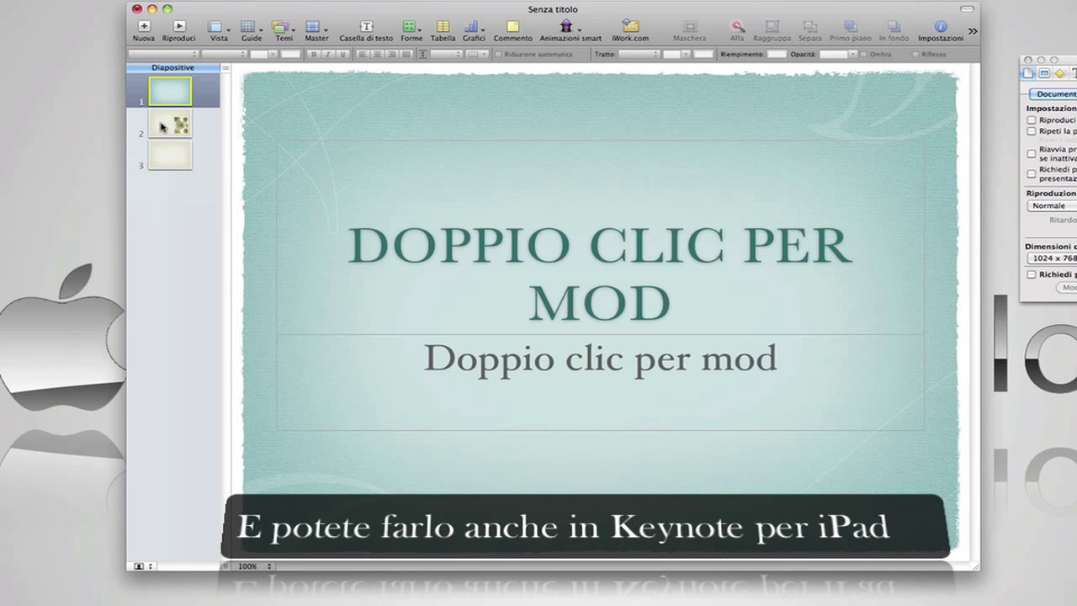
pyautogui.click(164, 127)
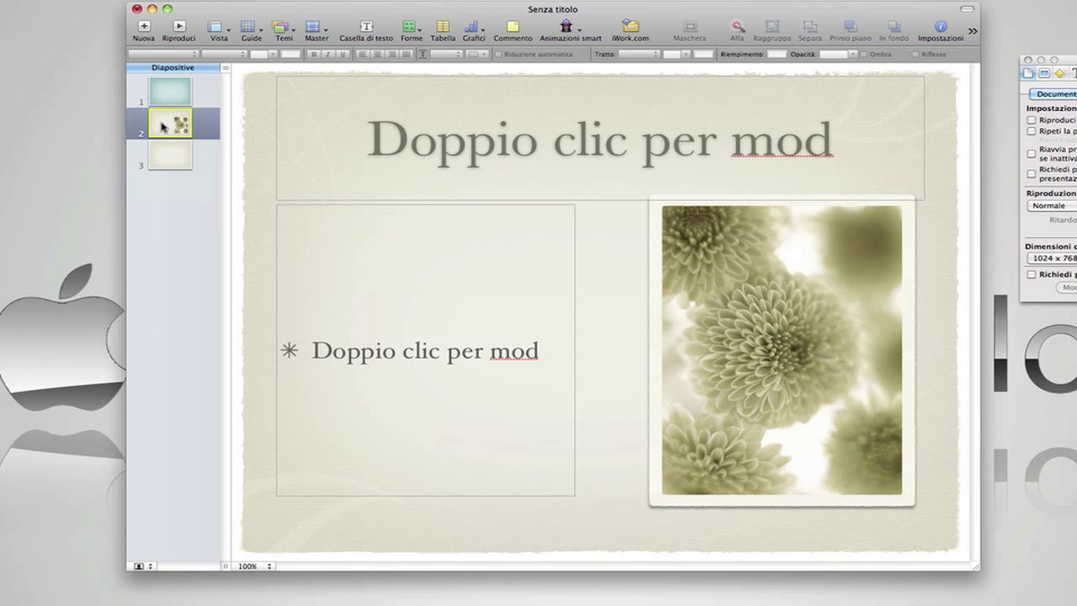
# Drag the flower photo slide in under slide 1, and indent slide 3 with Tab
pyautogui.moveTo(164, 127)
pyautogui.mouseDown()
pyautogui.moveTo(155, 127)
pyautogui.moveTo(168, 129)
pyautogui.mouseUp()
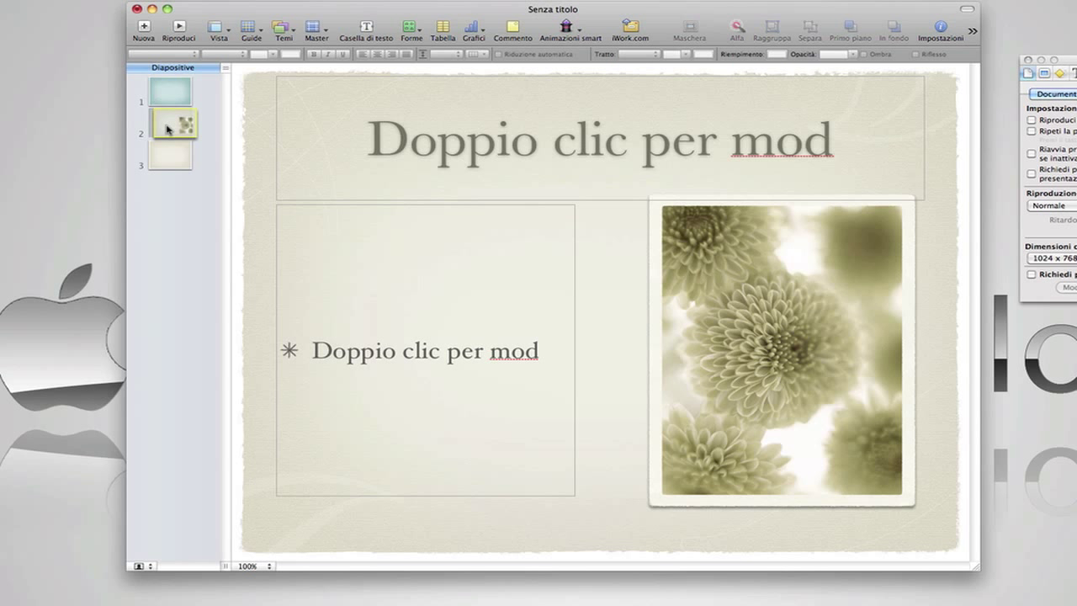
pyautogui.moveTo(168, 128)
pyautogui.mouseDown()
pyautogui.moveTo(180, 127)
pyautogui.moveTo(178, 111)
pyautogui.mouseUp()
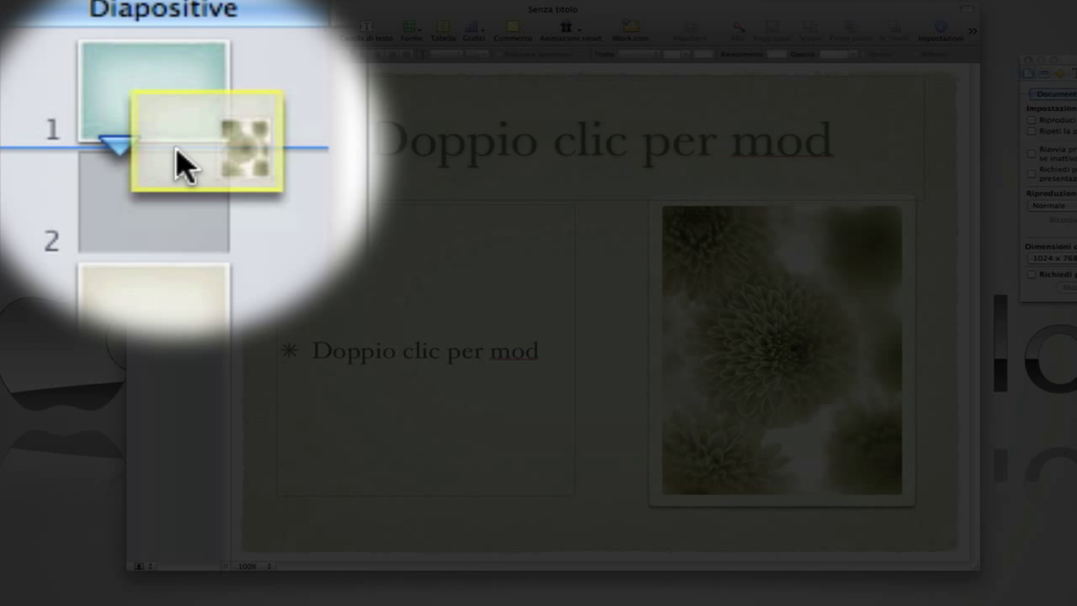
pyautogui.moveTo(178, 156)
pyautogui.mouseDown()
pyautogui.moveTo(194, 160)
pyautogui.moveTo(178, 153)
pyautogui.moveTo(184, 164)
pyautogui.mouseUp()
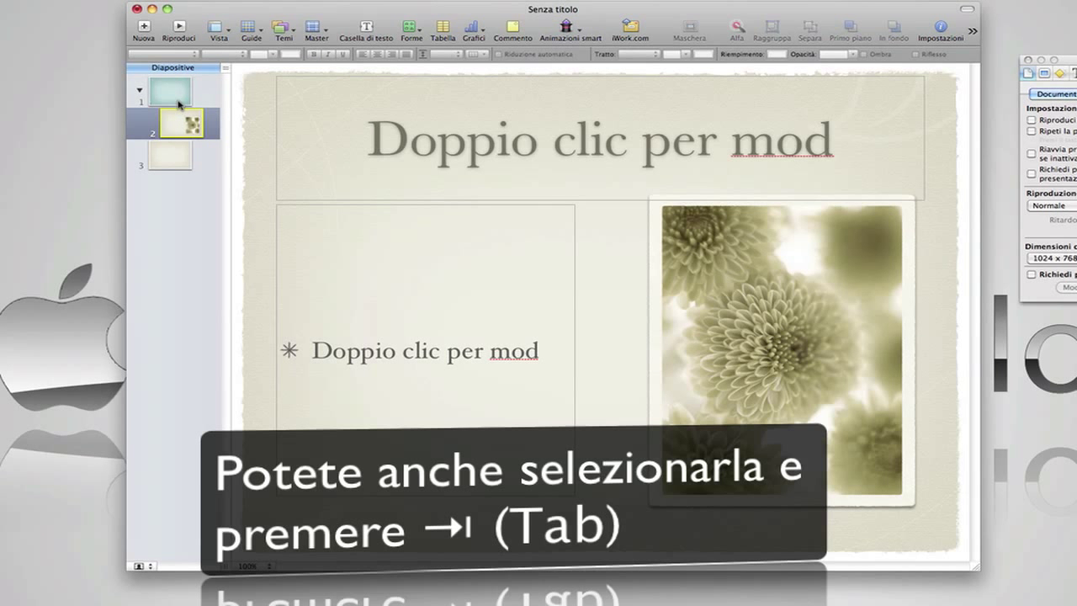
pyautogui.click(158, 161)
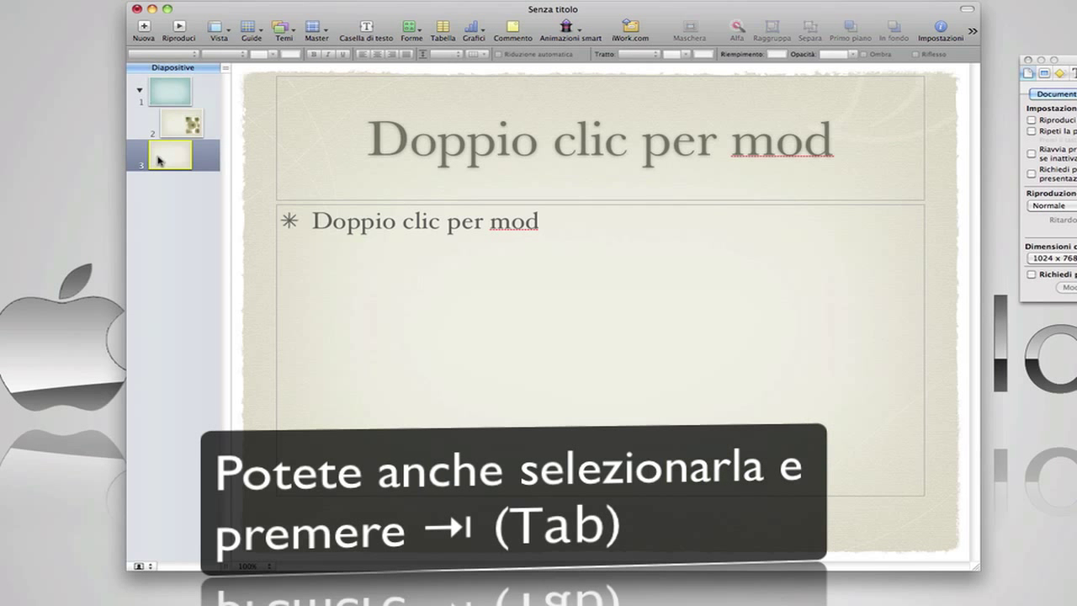
pyautogui.press('Tab')
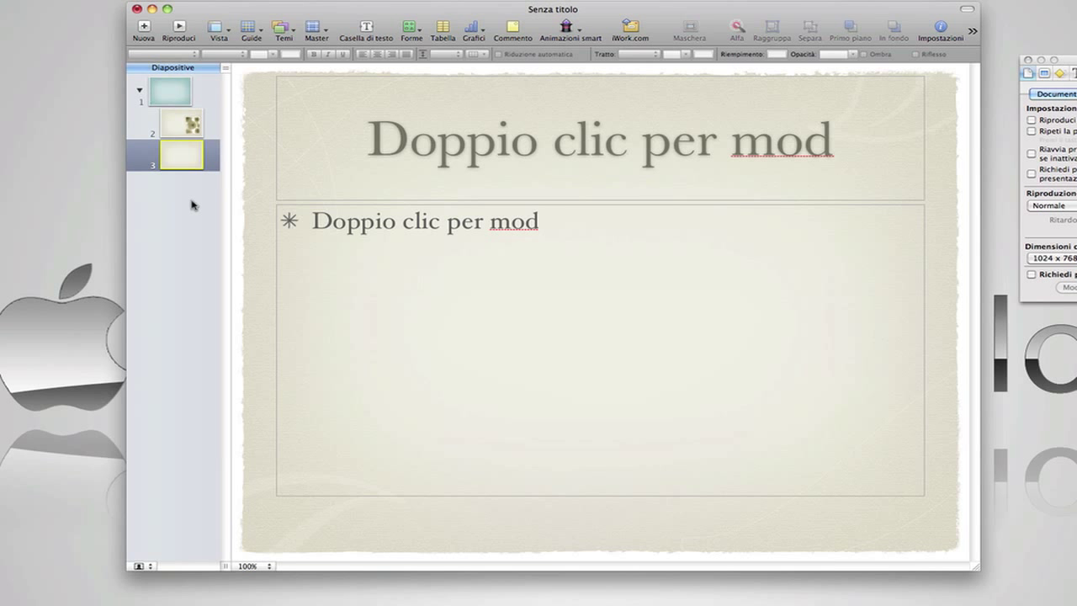
# Collapse and re-expand slide 1's subslides, then reselect the flower photo slide 2
pyautogui.click(140, 93)
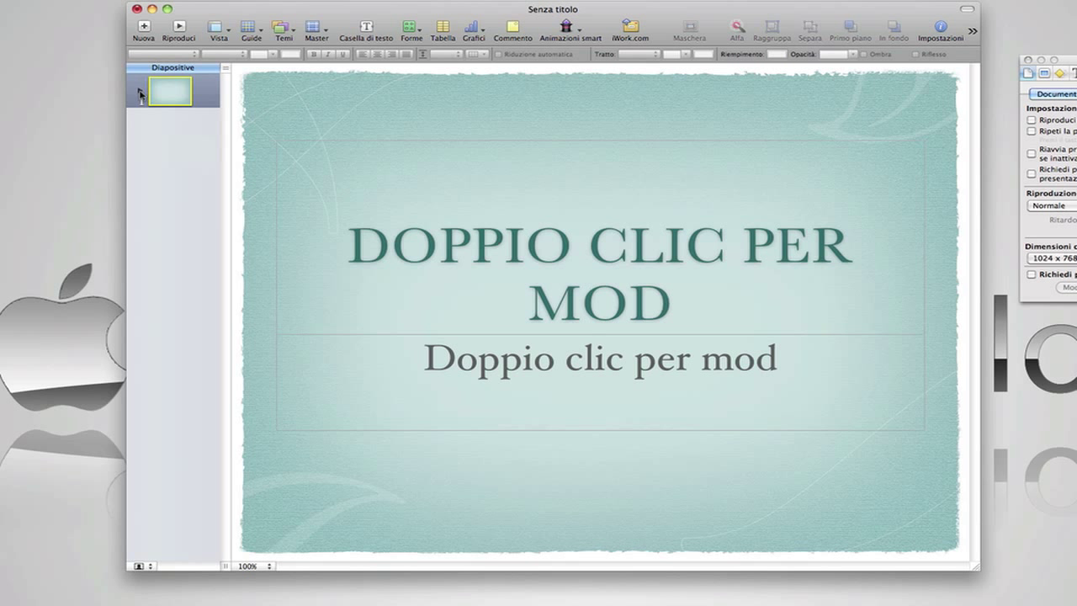
pyautogui.click(141, 93)
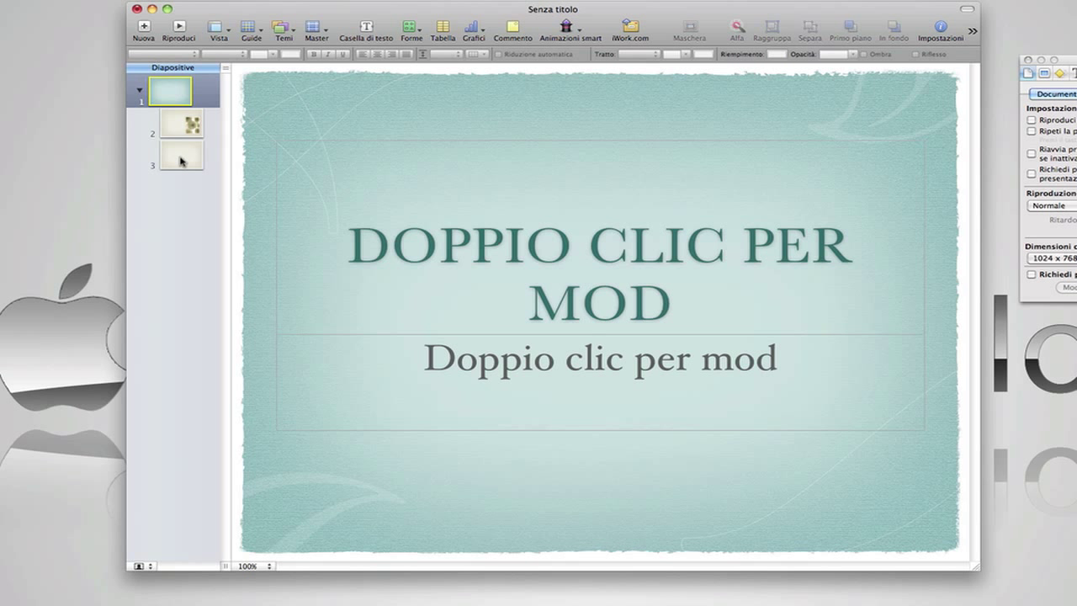
pyautogui.click(187, 119)
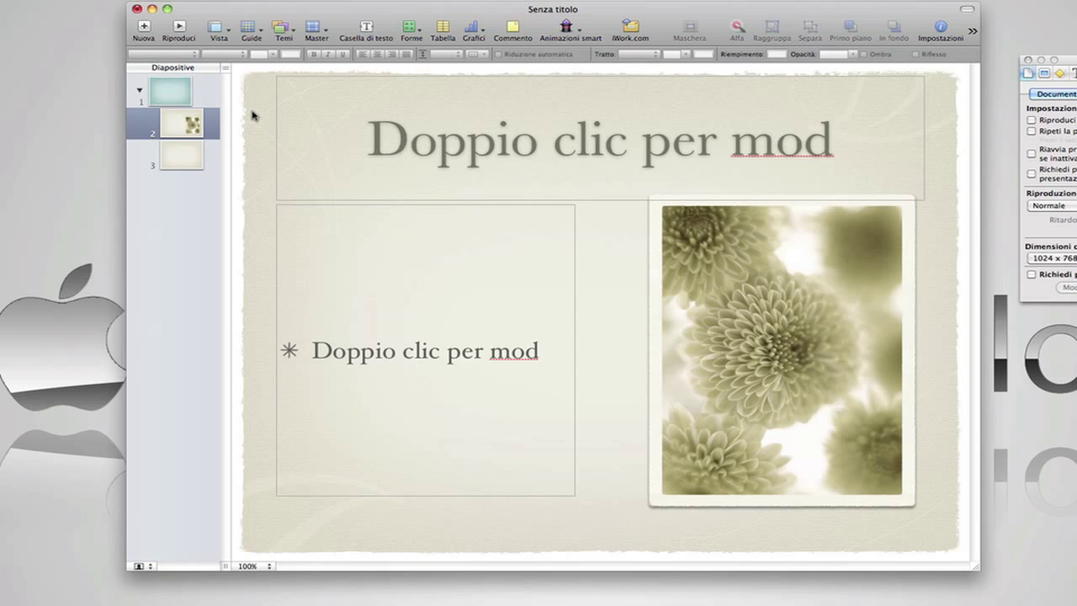
pyautogui.click(171, 93)
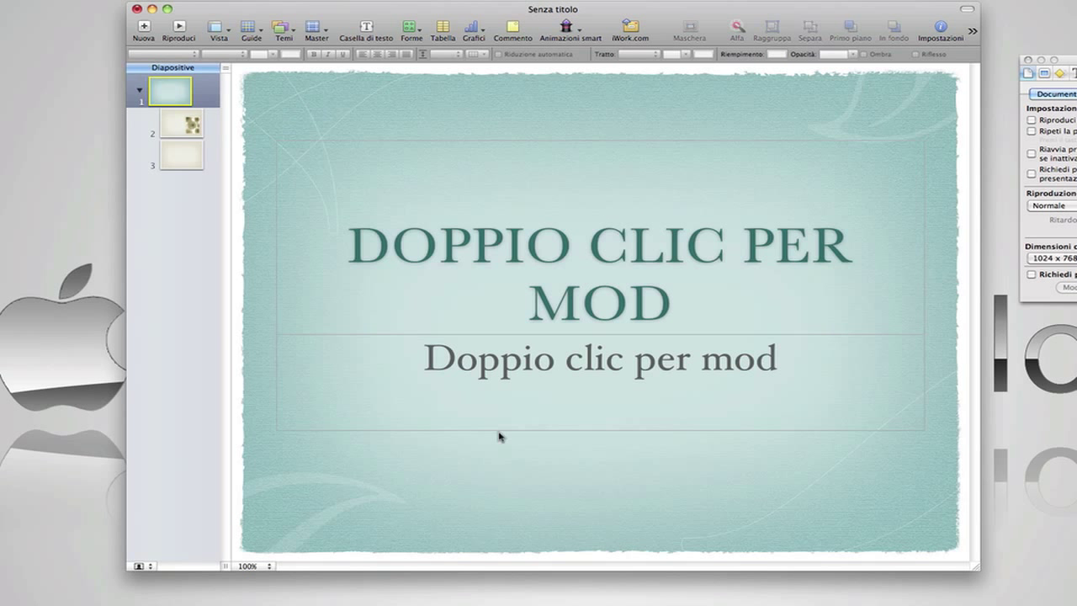
pyautogui.click(184, 133)
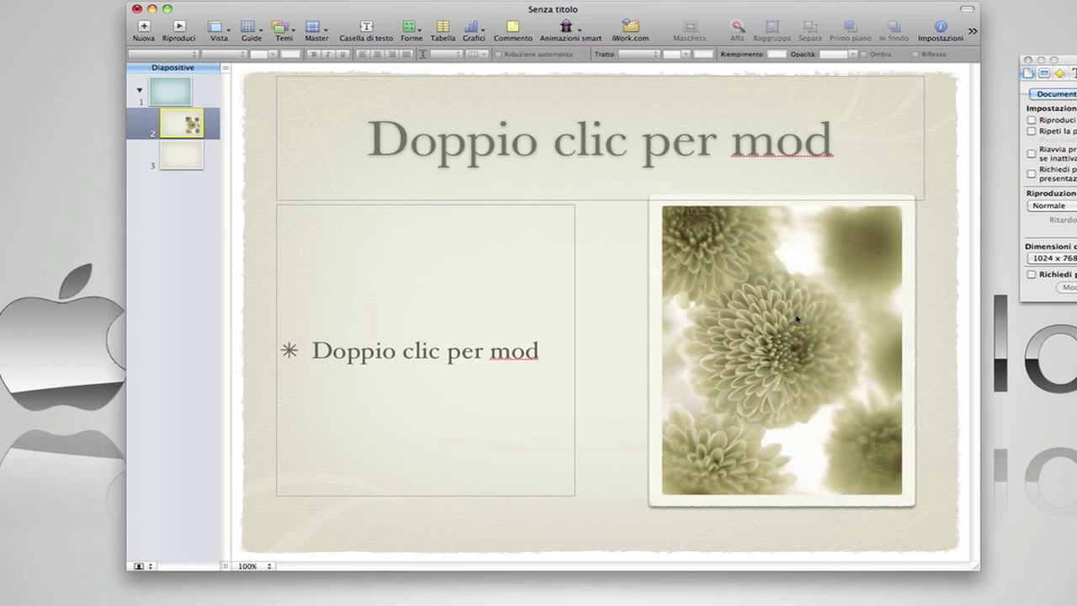
pyautogui.moveTo(796, 318)
# Apply the Chalkboard theme to slide 2, showing its caterpillar-on-leaf photo
pyautogui.click(282, 31)
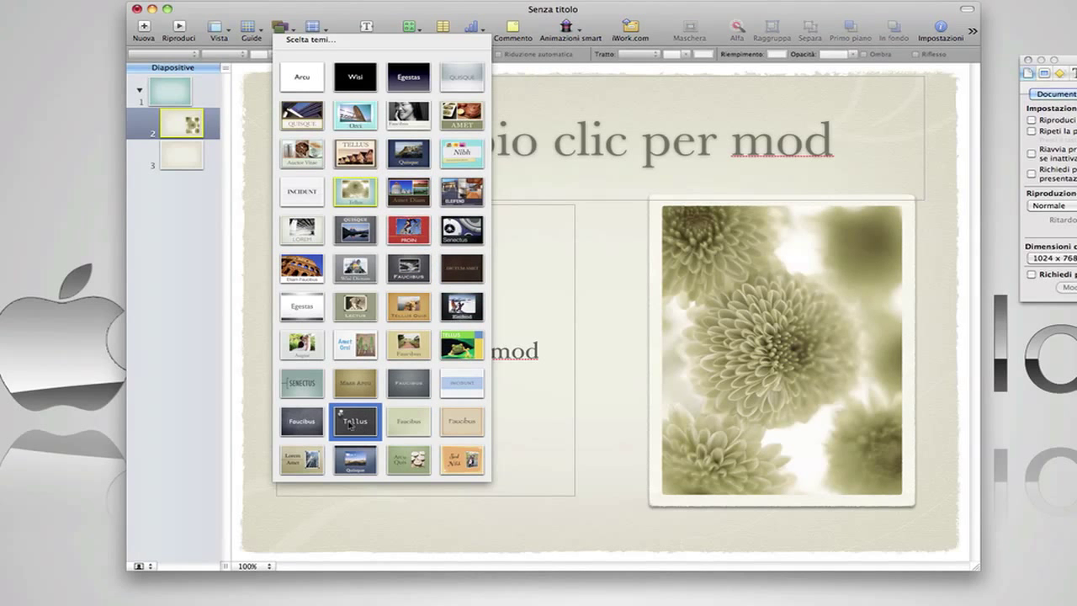
pyautogui.click(311, 427)
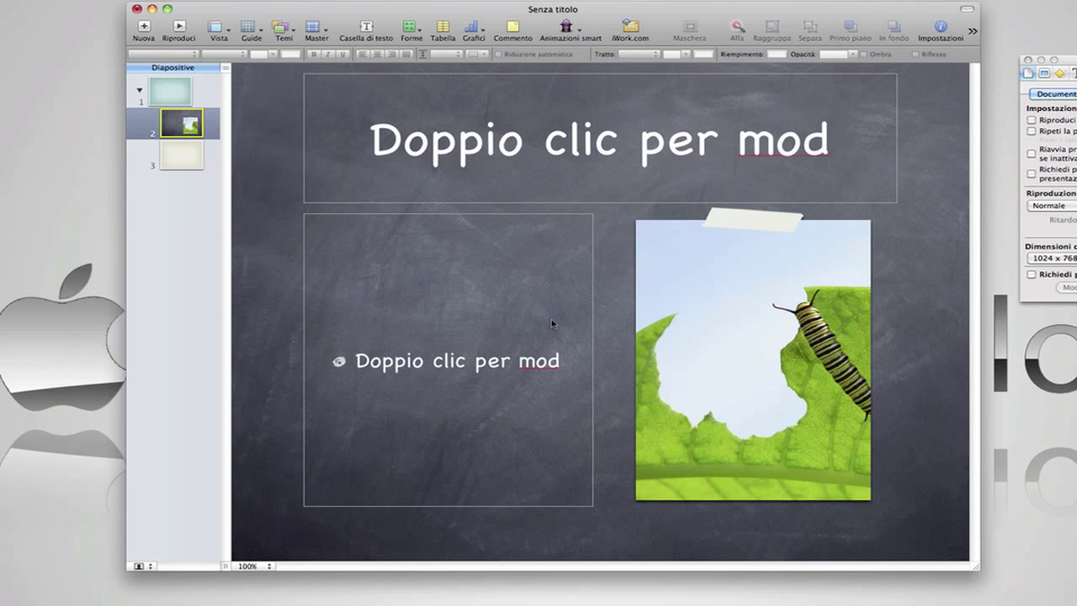
pyautogui.click(262, 235)
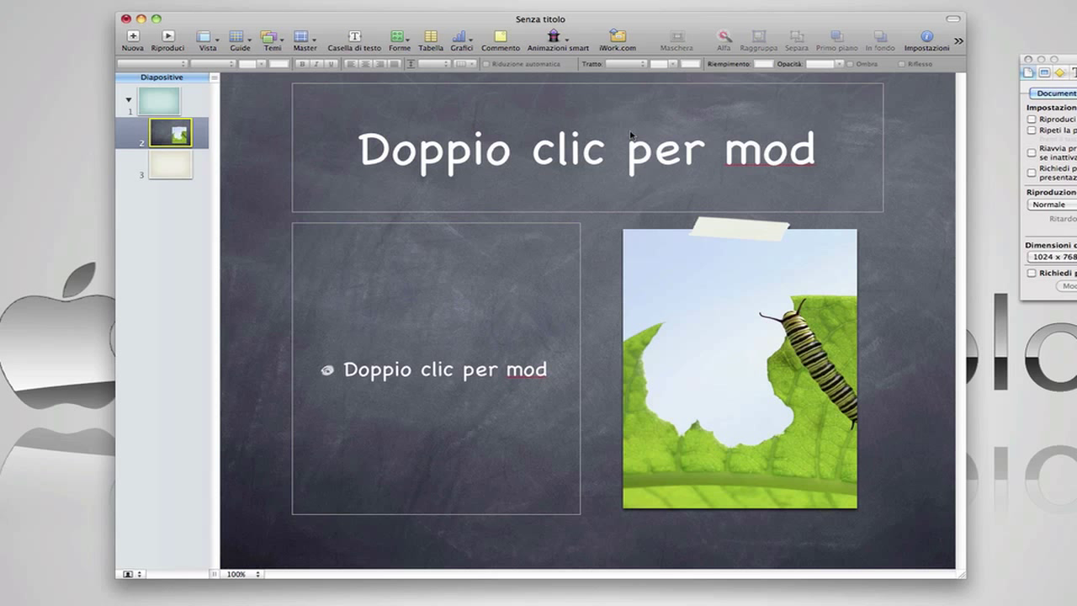
# Turn on Mostra diapositive master from Vista and enlarge the master slides list
pyautogui.click(204, 42)
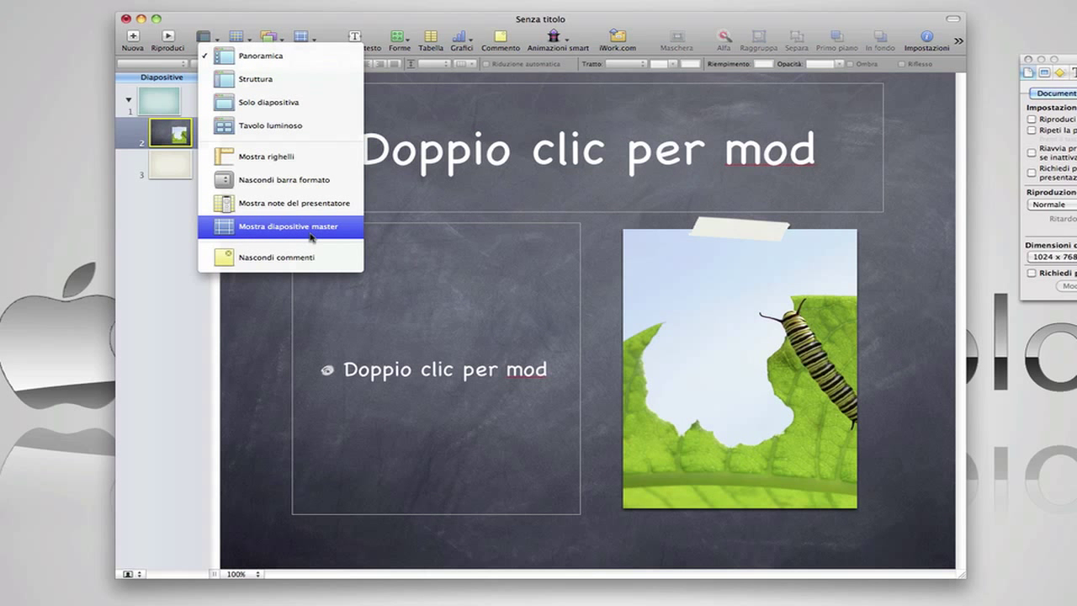
pyautogui.click(274, 233)
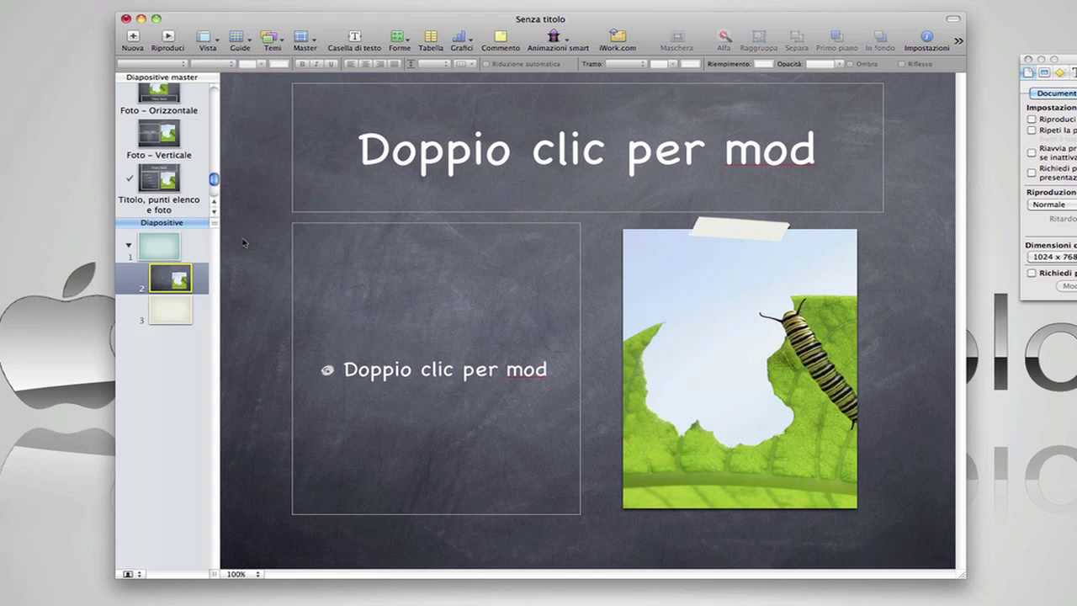
pyautogui.moveTo(213, 223); pyautogui.dragTo(214, 244)
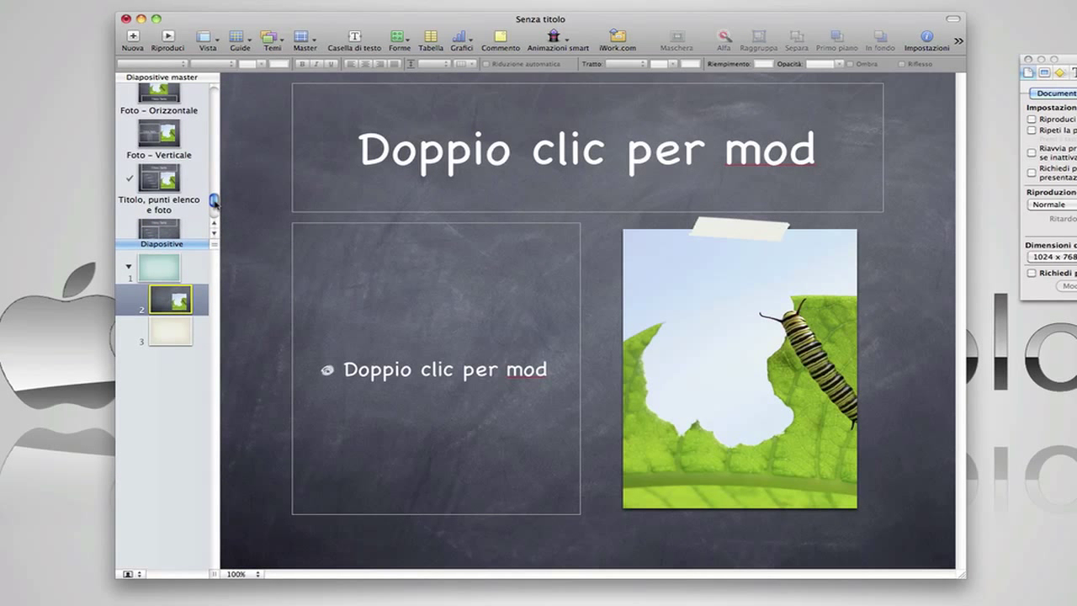
pyautogui.moveTo(215, 201); pyautogui.dragTo(214, 205)
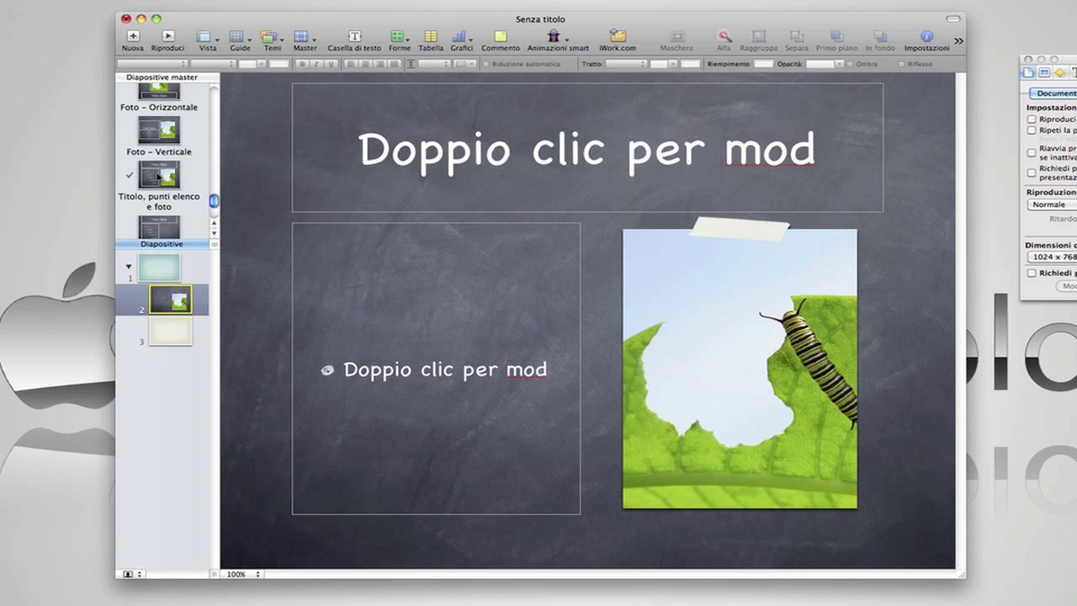
# Move the 'Titolo, punti elenco e foto' master's title box about 67 px left, then reopen slide 2
pyautogui.click(158, 180)
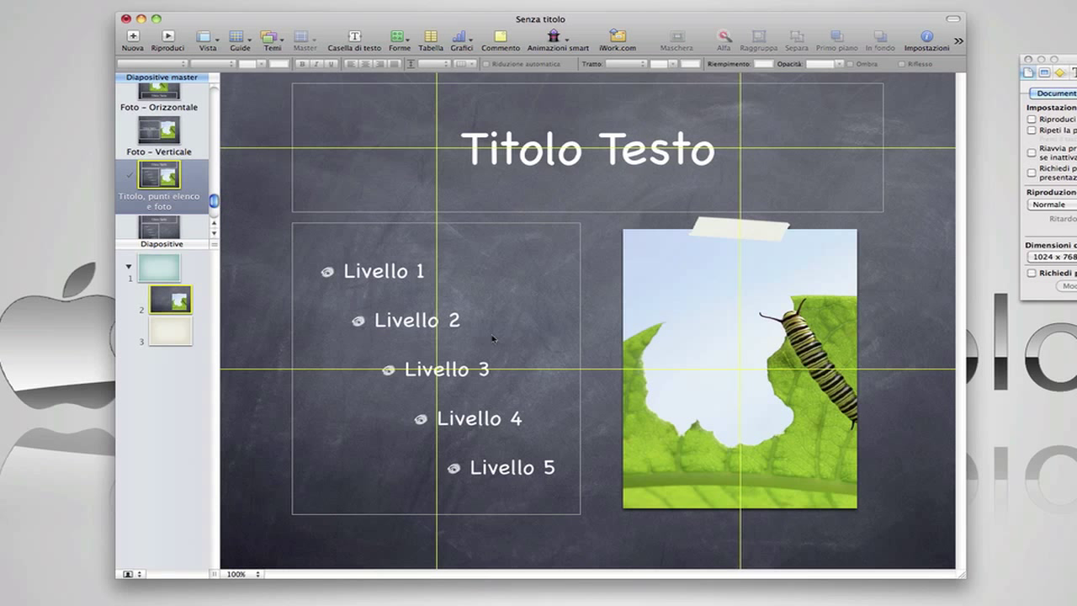
pyautogui.moveTo(648, 341)
pyautogui.click(368, 182)
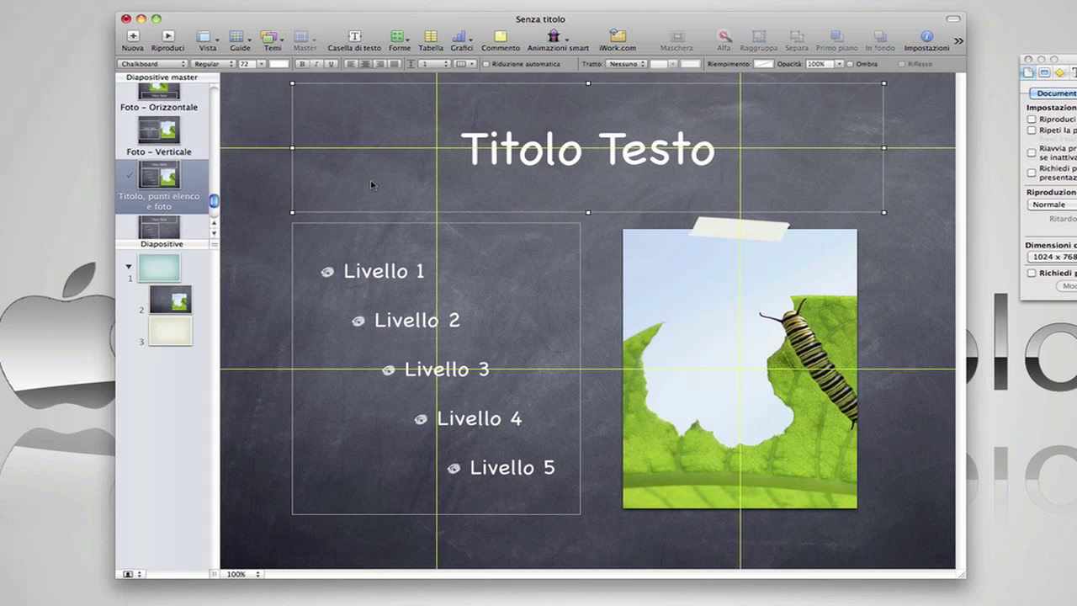
pyautogui.moveTo(371, 179); pyautogui.dragTo(308, 183)
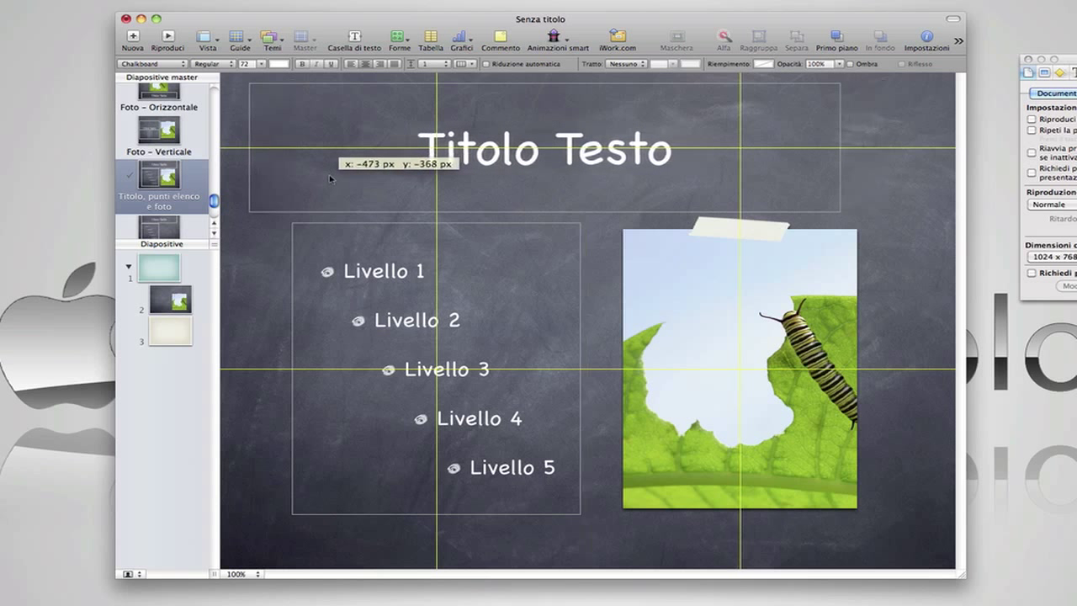
pyautogui.click(870, 162)
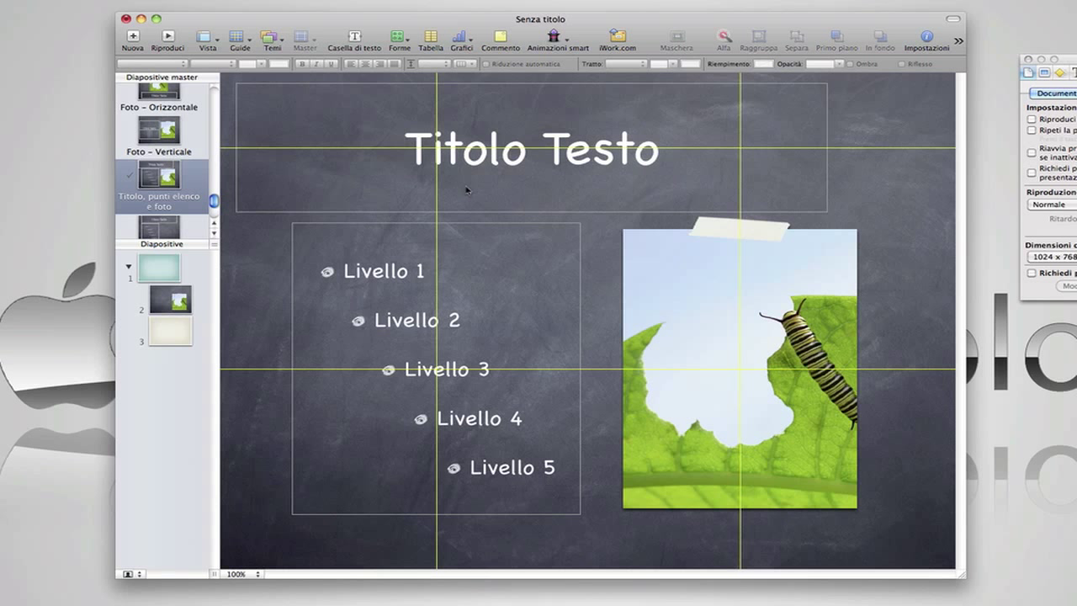
pyautogui.click(179, 301)
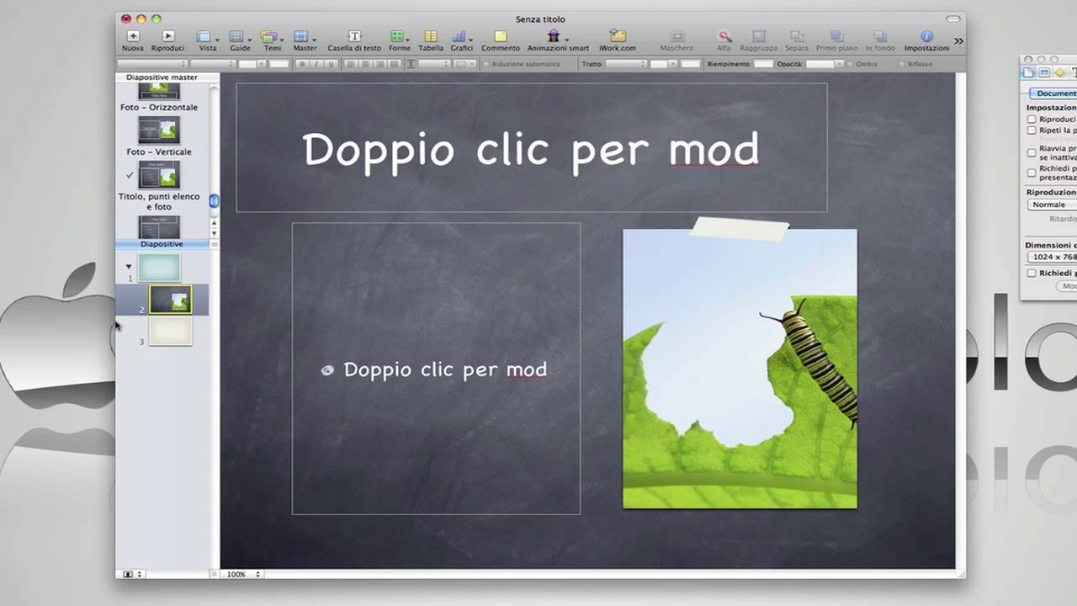